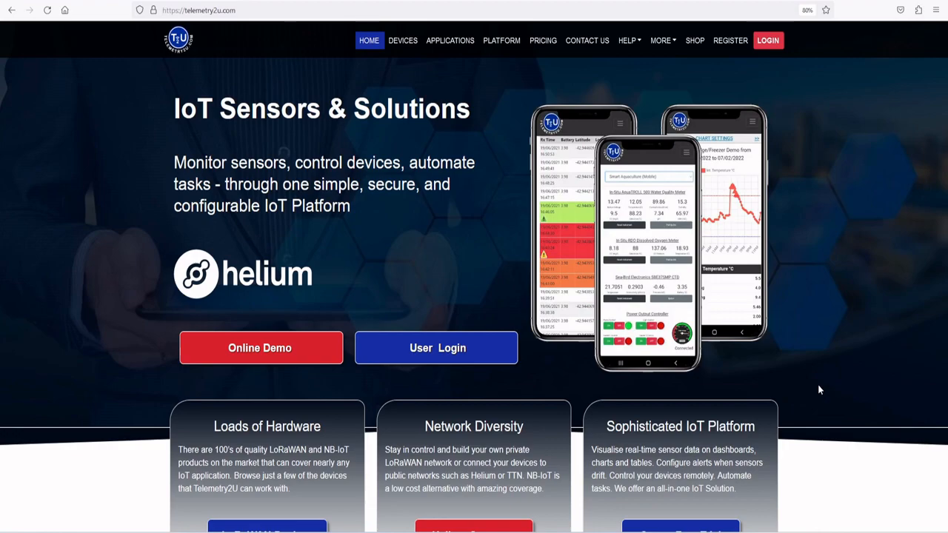
# Step: Browse the compatible LoRaWAN devices listed on the Telemetry2U website
pyautogui.click(396, 40)
pyautogui.scroll(-3, 594, 339)
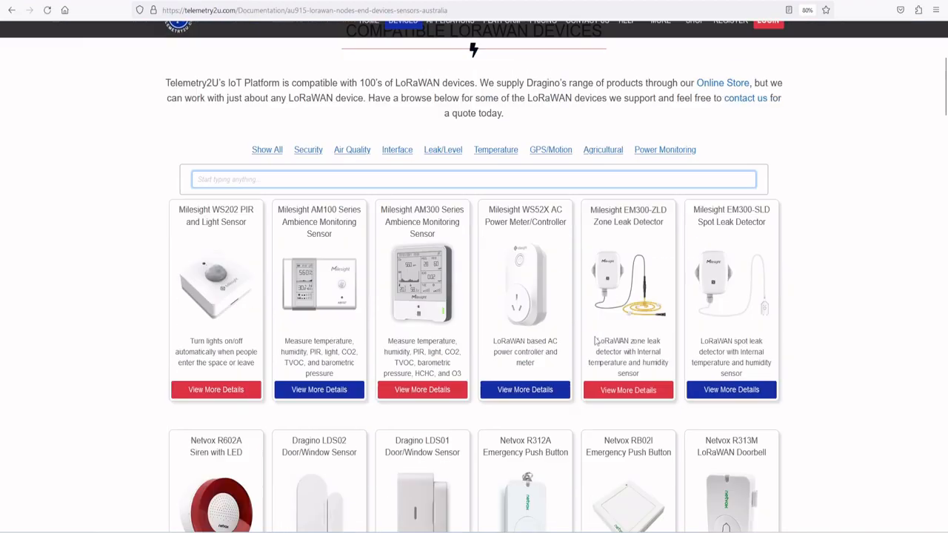
pyautogui.scroll(-15, 594, 339)
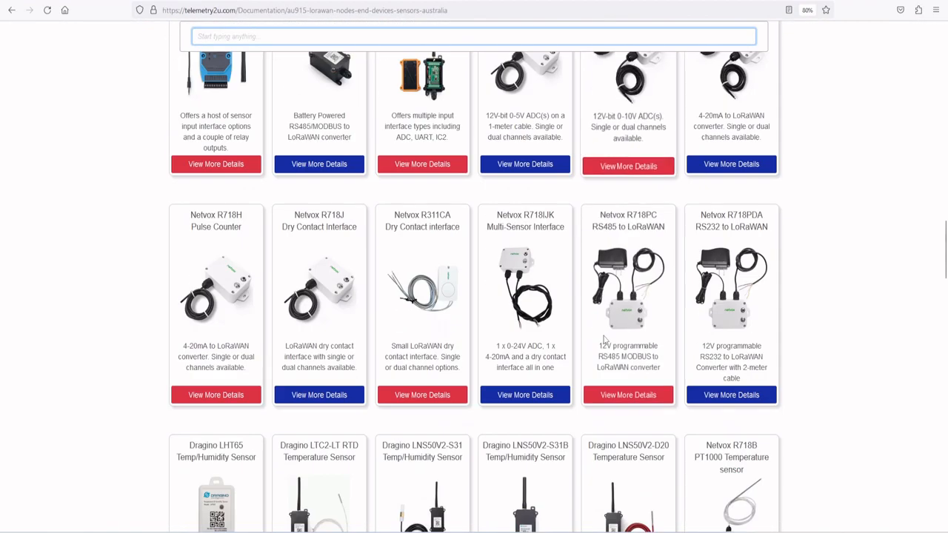
pyautogui.scroll(-6, 603, 339)
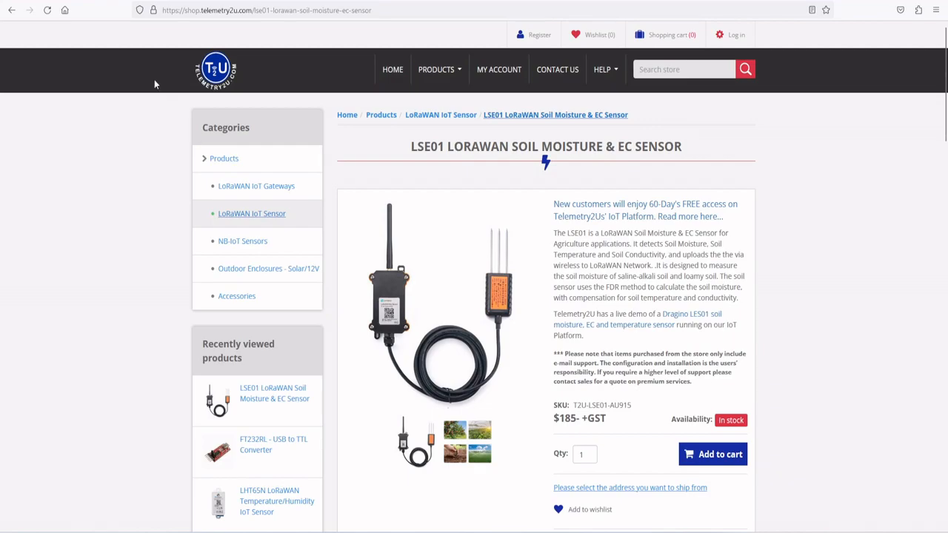
# Step: Log in to the Telemetry2U account and start adding a new node in the Node Maintenance section
pyautogui.click(77, 1)
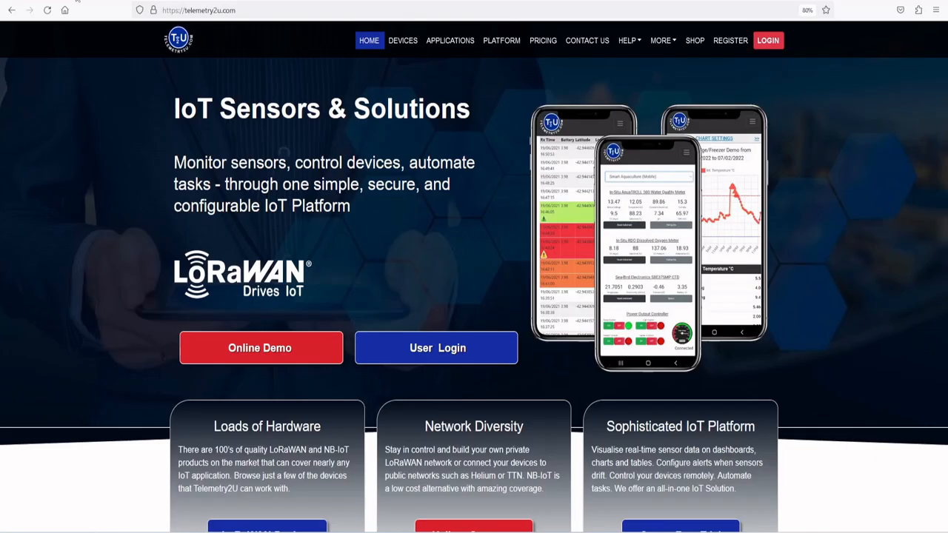
pyautogui.click(769, 43)
pyautogui.click(454, 310)
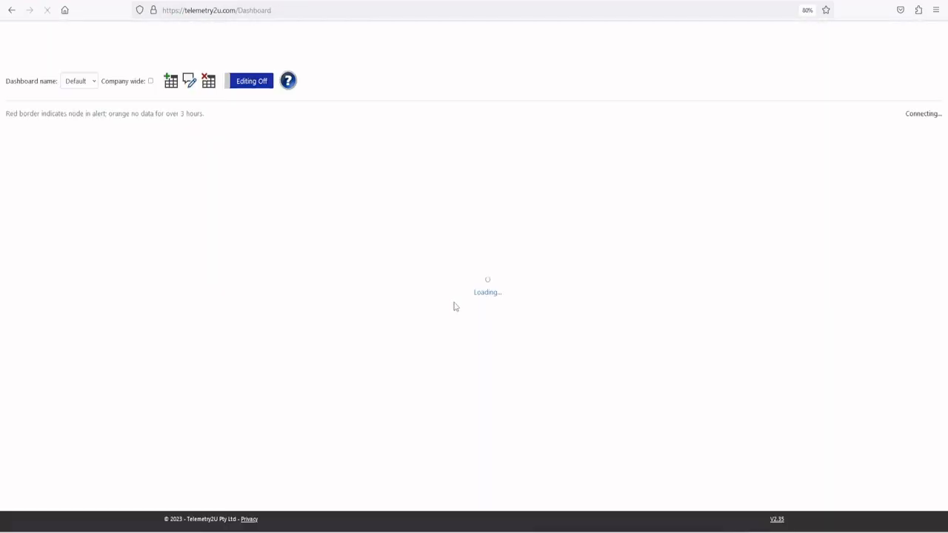
pyautogui.click(604, 45)
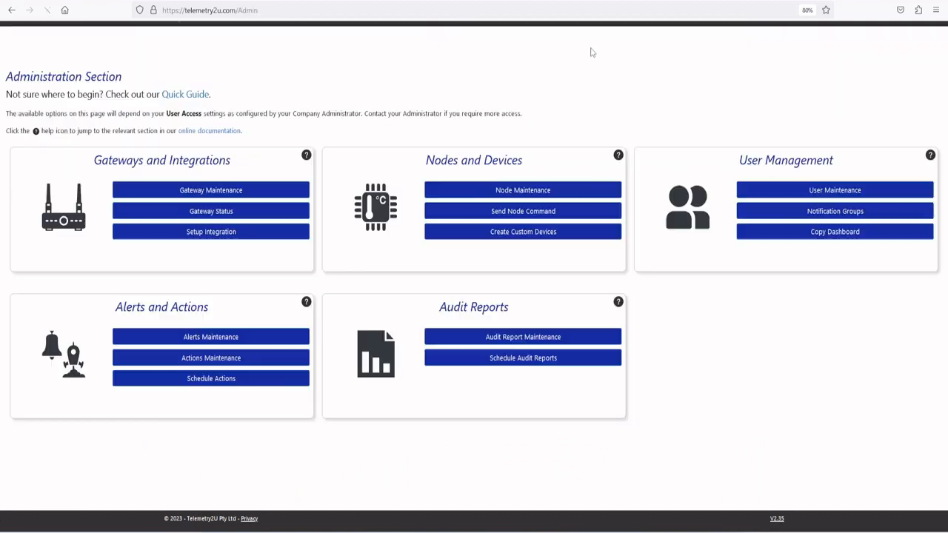
pyautogui.click(475, 194)
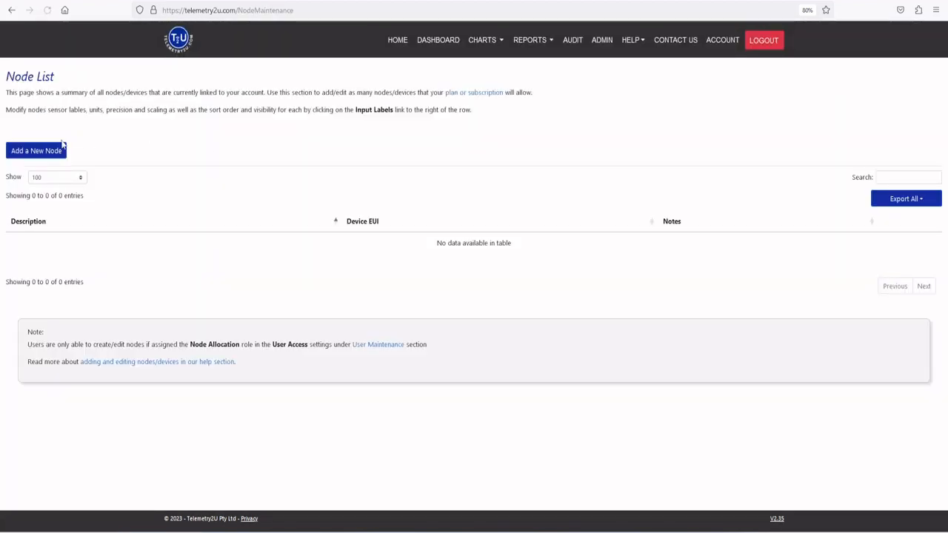
pyautogui.click(33, 153)
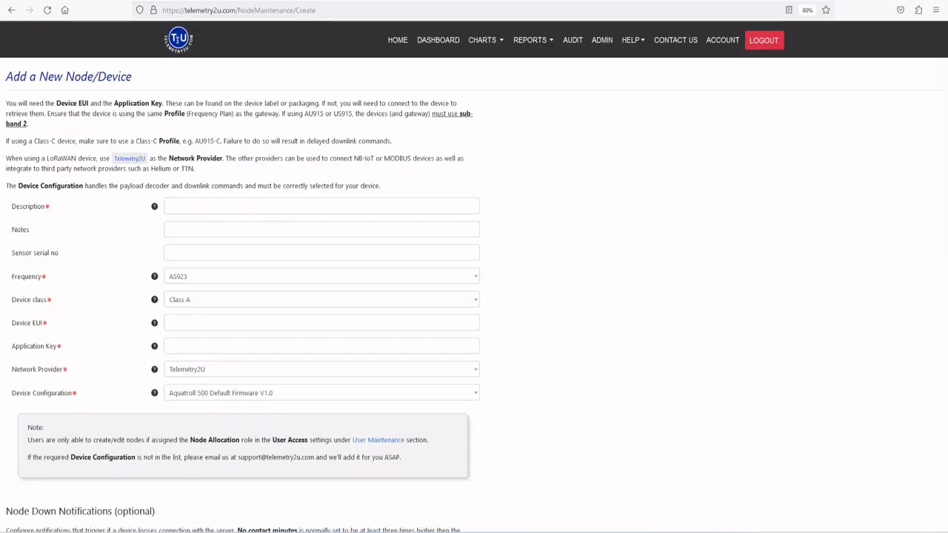
# Step: Describe the new node as Dragino LSE01, with frequency AU915 and device class Class A
pyautogui.click(257, 205)
pyautogui.write('Dragino LSE01')
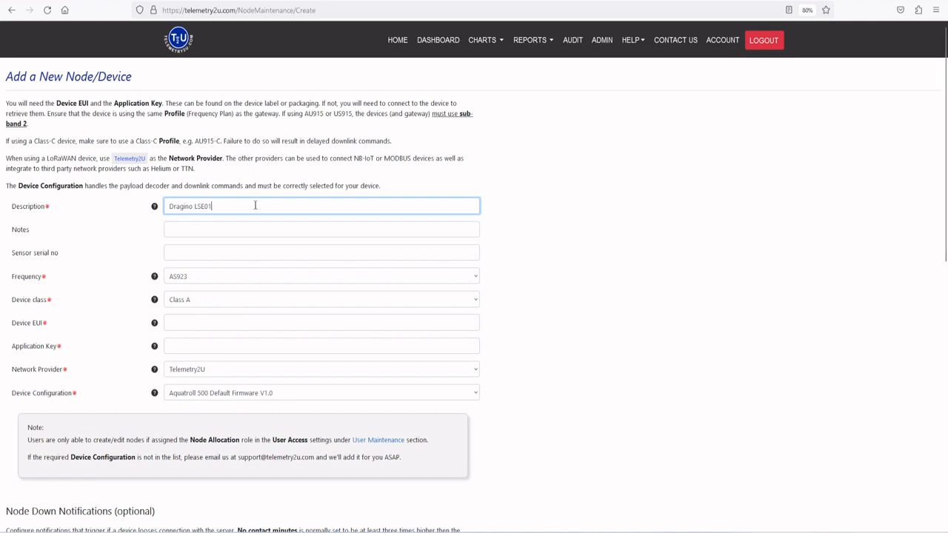
pyautogui.click(192, 280)
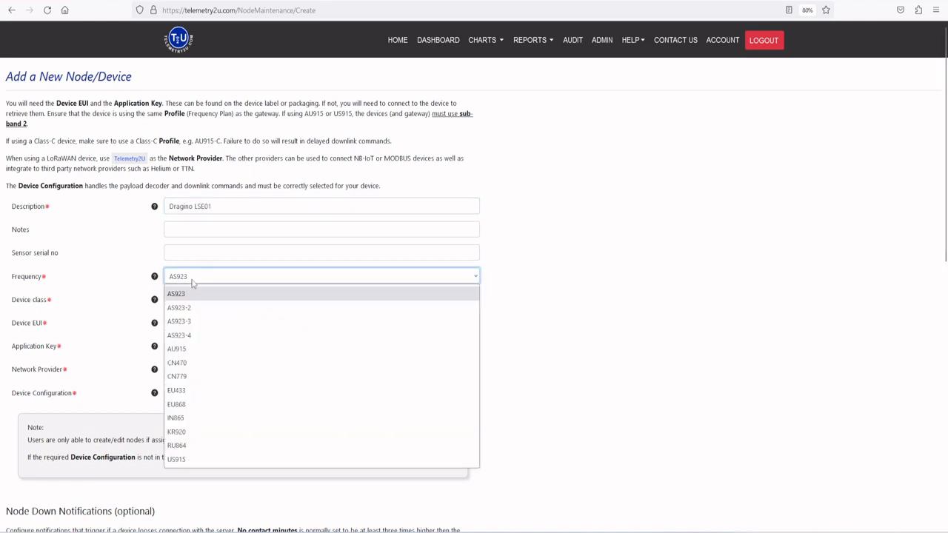
pyautogui.click(194, 348)
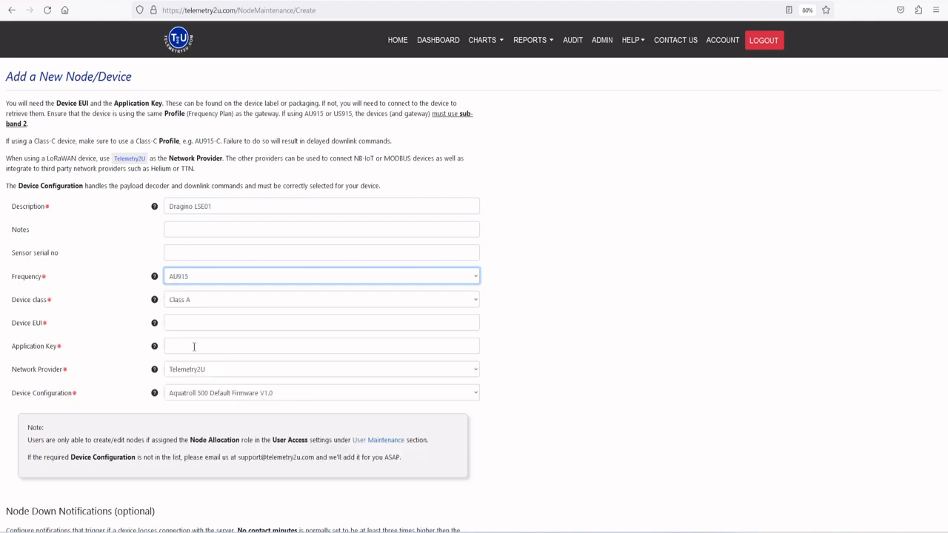
pyautogui.click(198, 302)
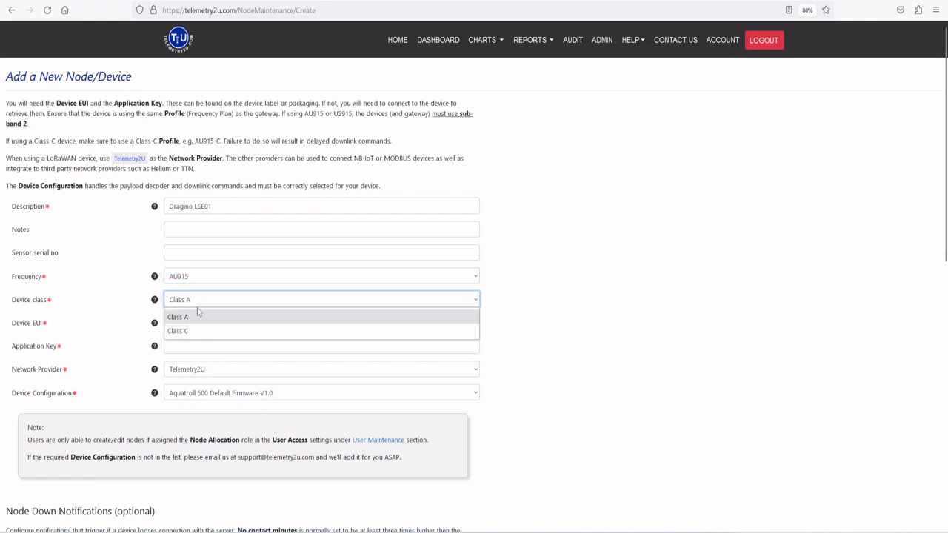
pyautogui.click(197, 315)
pyautogui.click(196, 311)
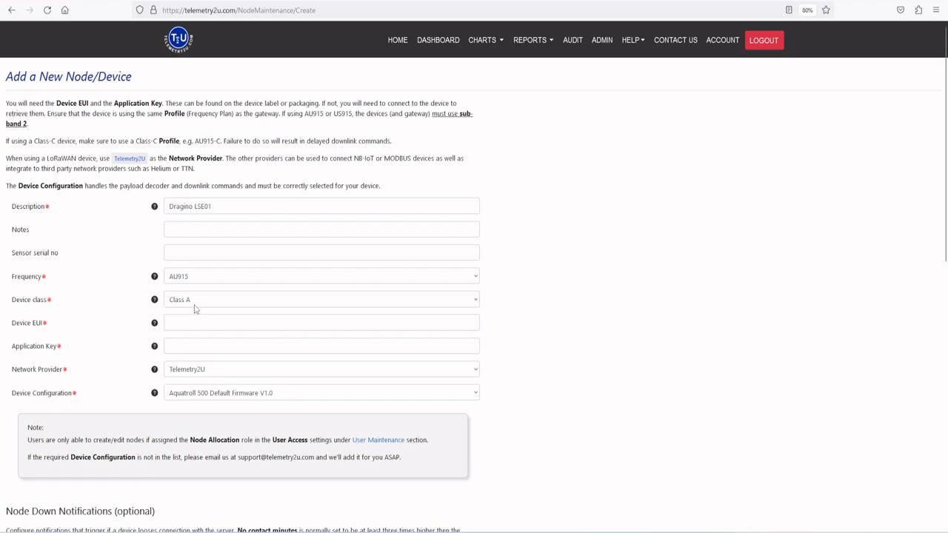
# Step: Enter the sensor's device EUI and paste its application key into the new node form
pyautogui.click(196, 322)
pyautogui.click(193, 323)
pyautogui.hotkey('ctrl', 'v')
pyautogui.click(177, 346)
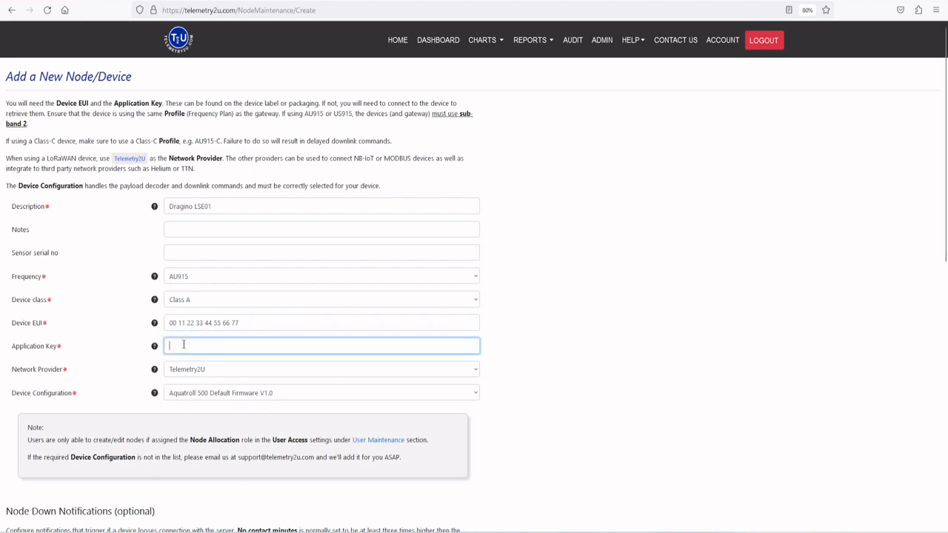
pyautogui.hotkey('ctrl', 'v')
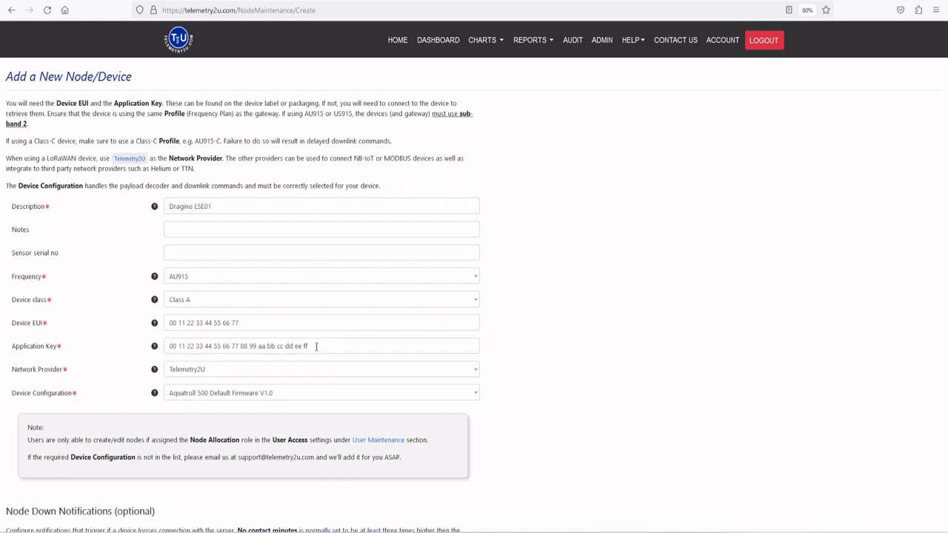
# Step: Keep Telemetry2U as the network provider, choose the Dragino LSE01 Default Firmware V1.0 device configuration, and save the node
pyautogui.click(219, 371)
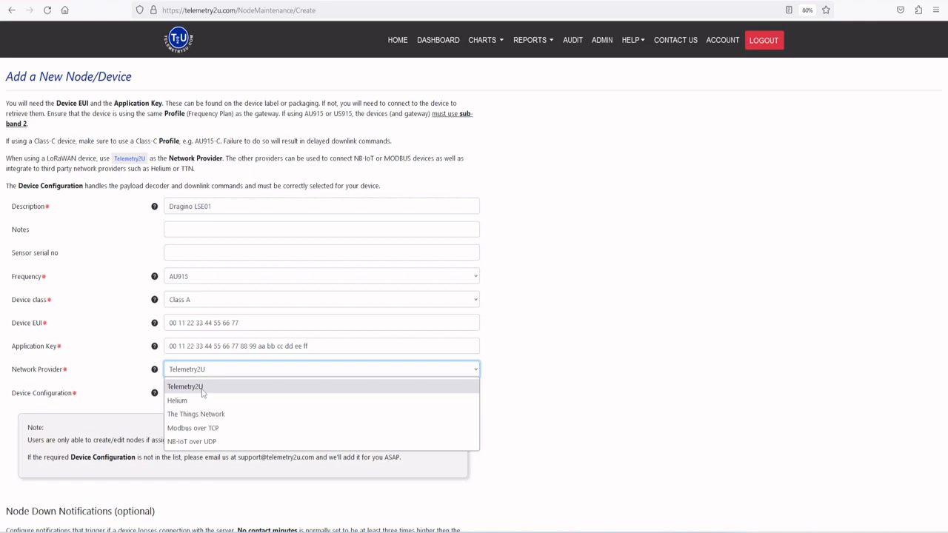
pyautogui.click(231, 373)
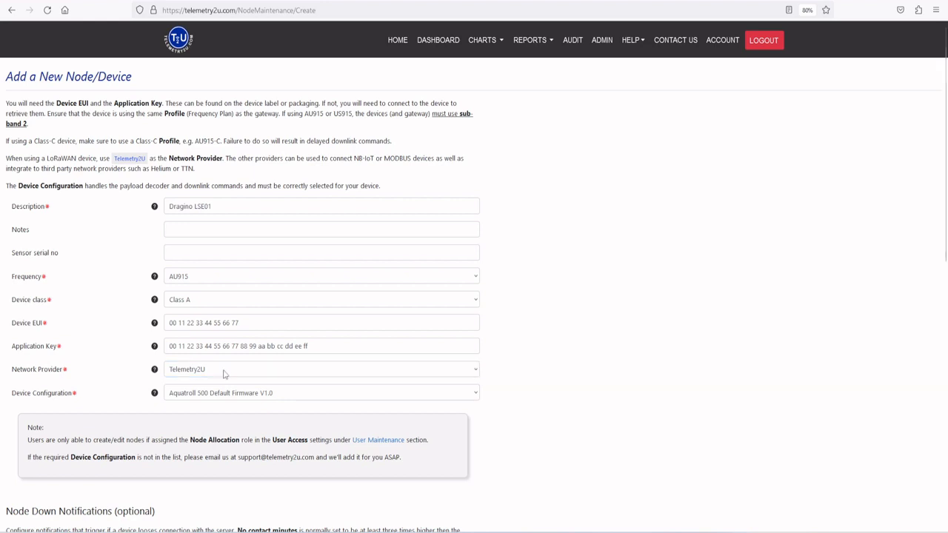
pyautogui.click(225, 396)
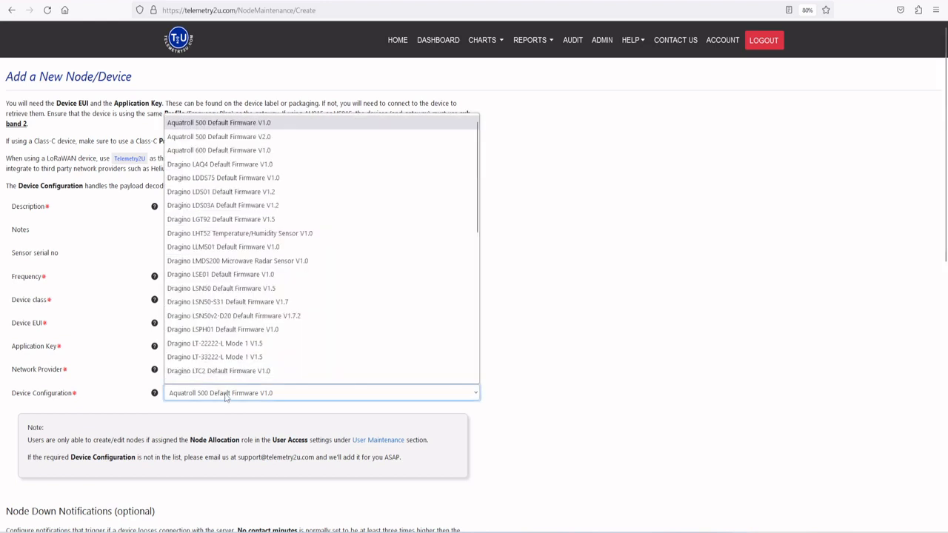
pyautogui.scroll(-1, 230, 348)
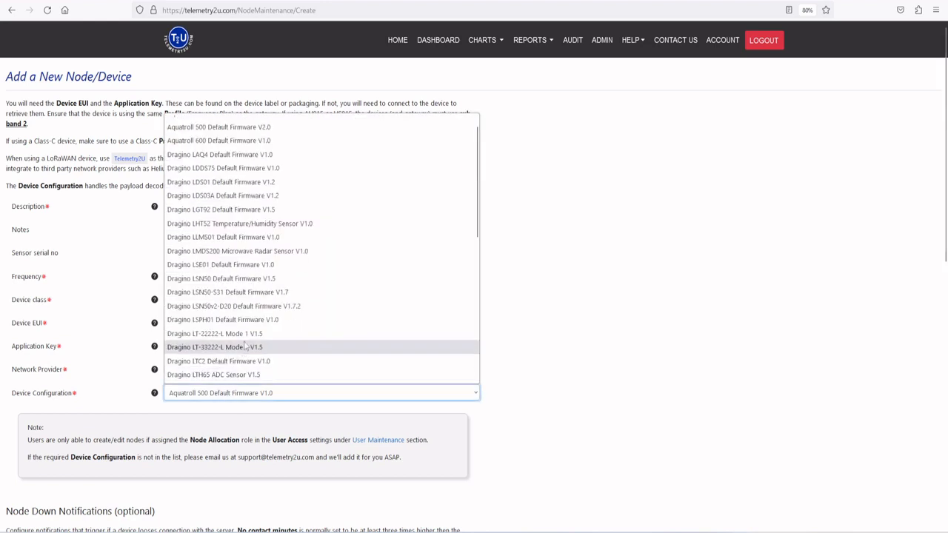
pyautogui.click(243, 266)
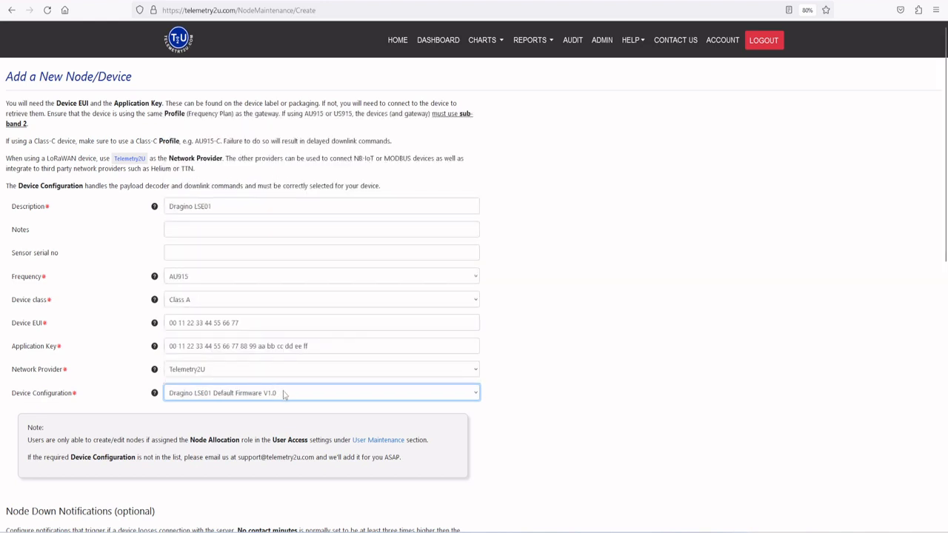
pyautogui.click(498, 396)
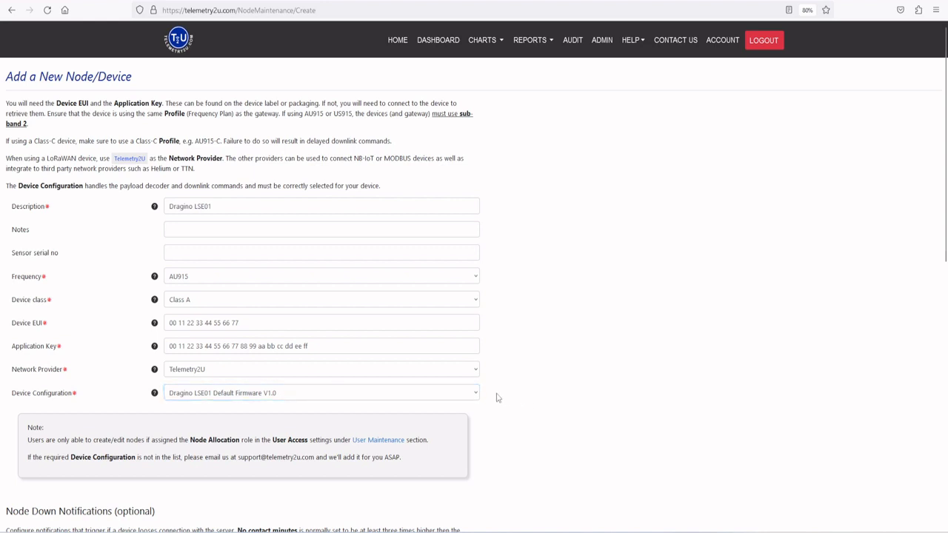
pyautogui.scroll(-10, 499, 394)
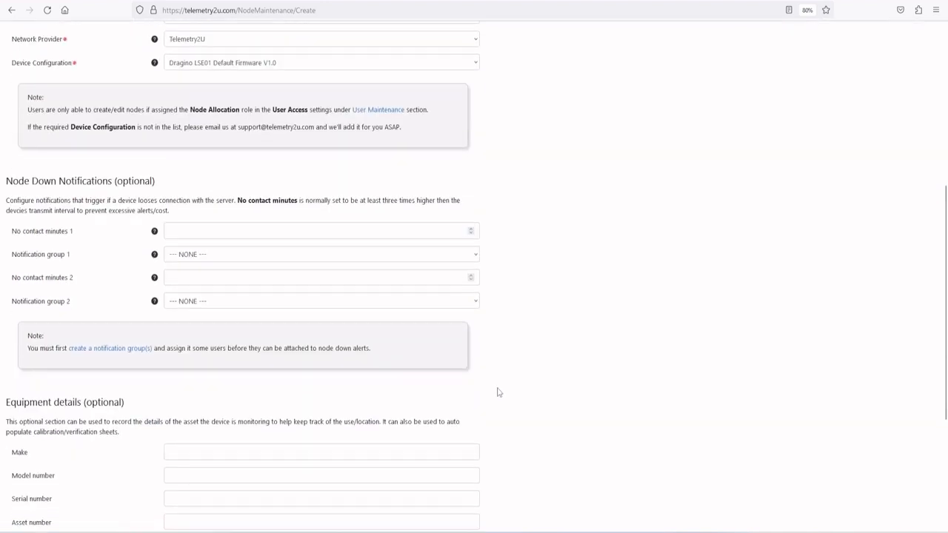
pyautogui.click(13, 443)
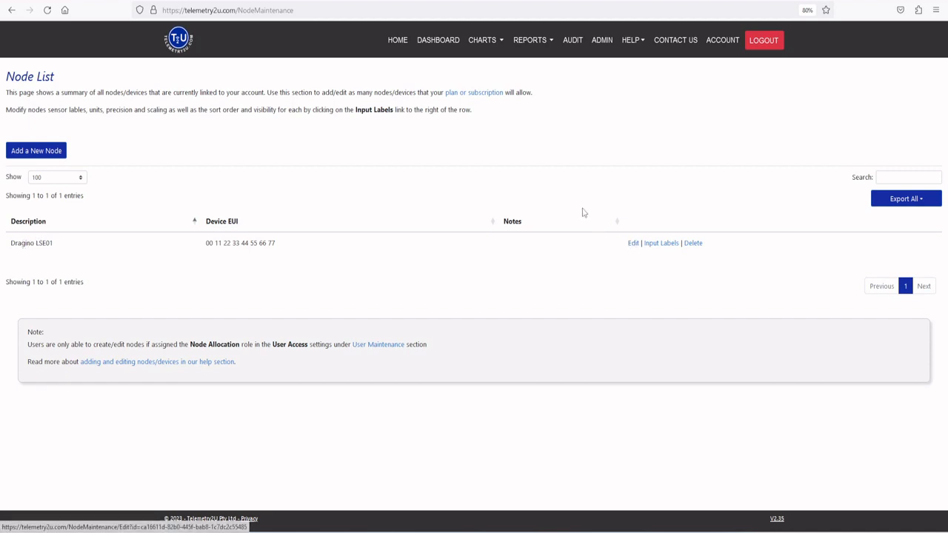
# Step: Open the data report and narrow it to the Dragino LSE01 node's readings
pyautogui.click(525, 44)
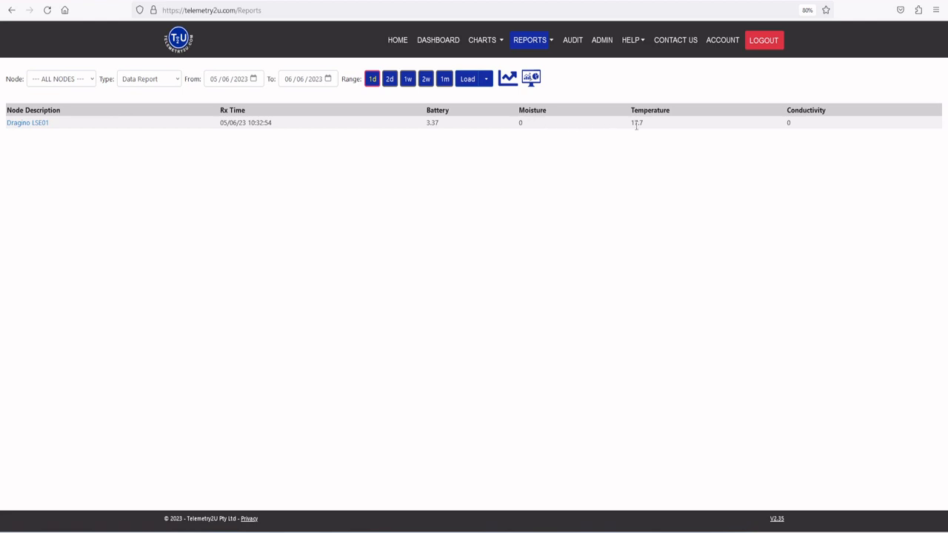
pyautogui.click(31, 124)
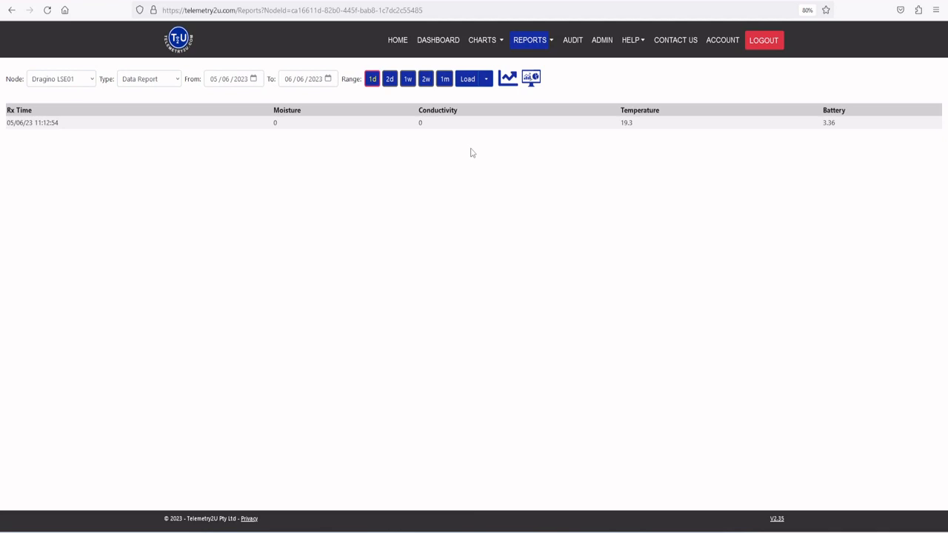
# Step: Open the Dragino LSE01 node's settings for editing from the node list in the administration section
pyautogui.click(603, 42)
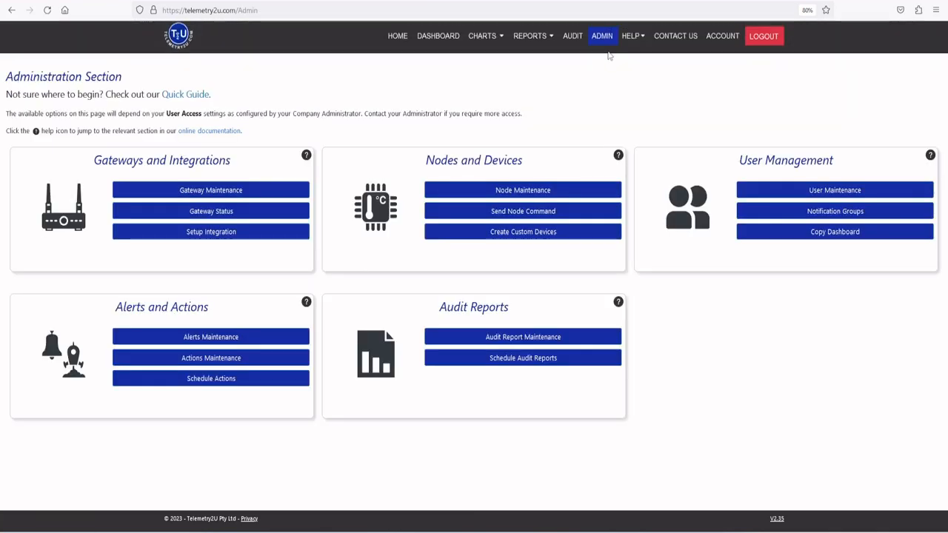
pyautogui.click(525, 190)
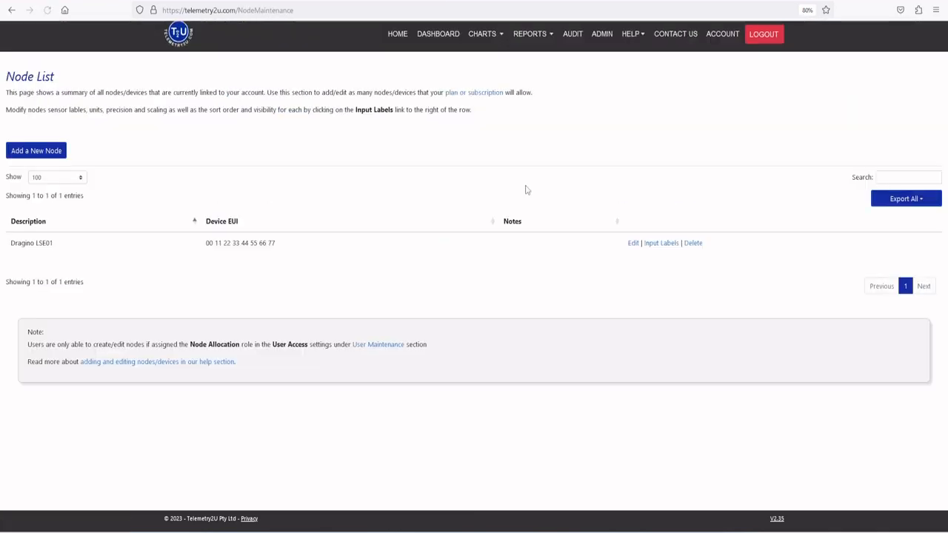
pyautogui.click(631, 244)
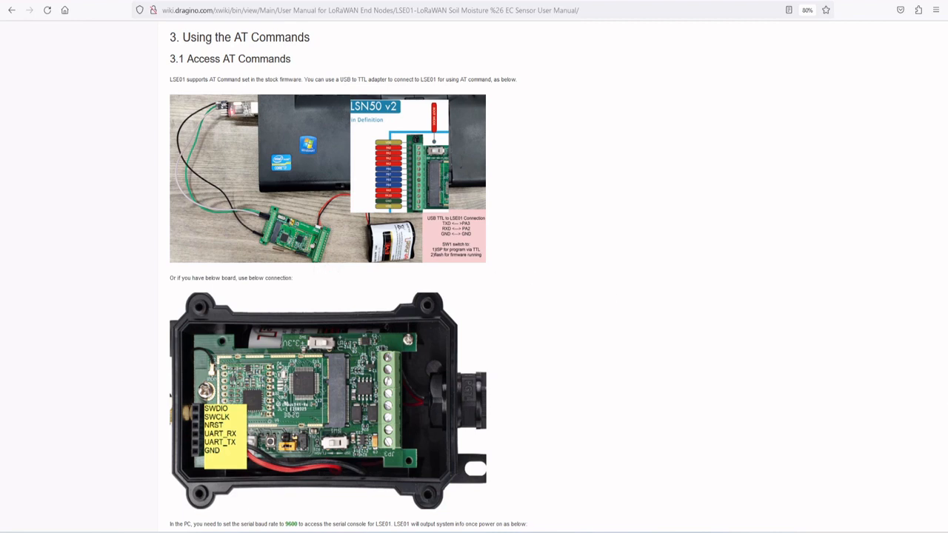
# Step: Switch to RealTerm and send the AT+CFG command as ASCII to list the sensor's configuration
pyautogui.hotkey('alt', 'Tab')
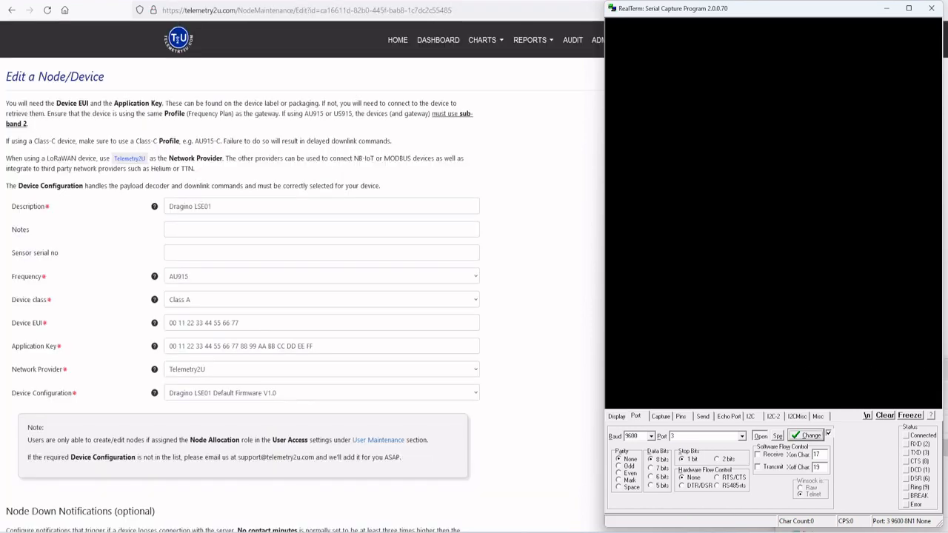
pyautogui.click(703, 416)
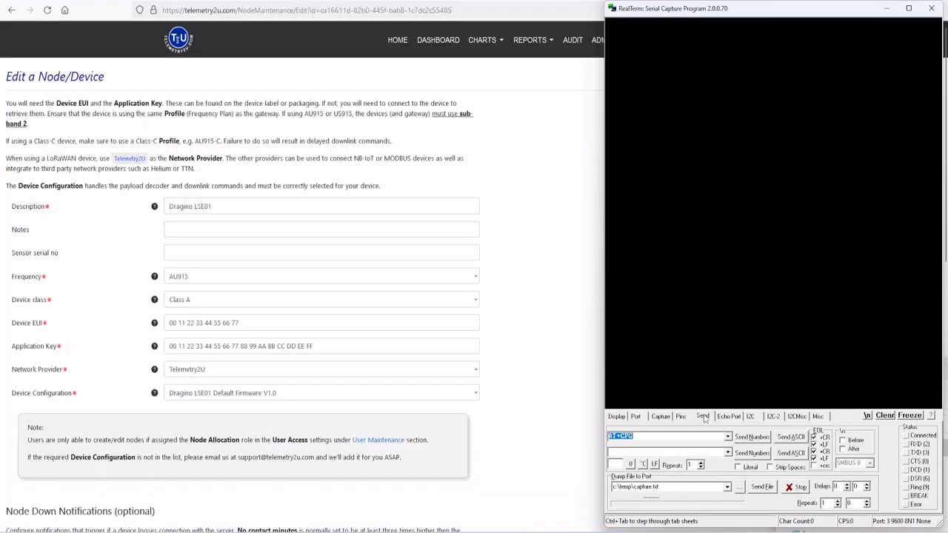
pyautogui.click(698, 436)
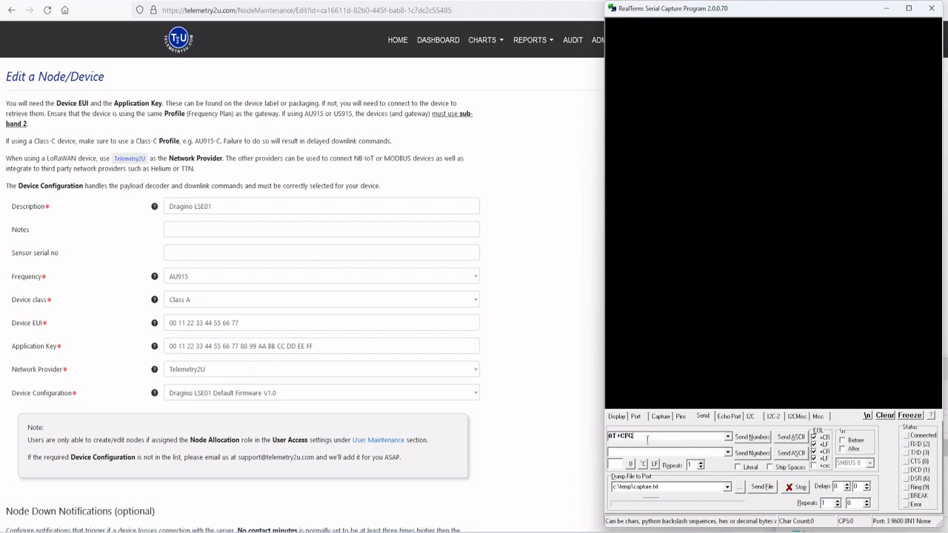
pyautogui.click(790, 436)
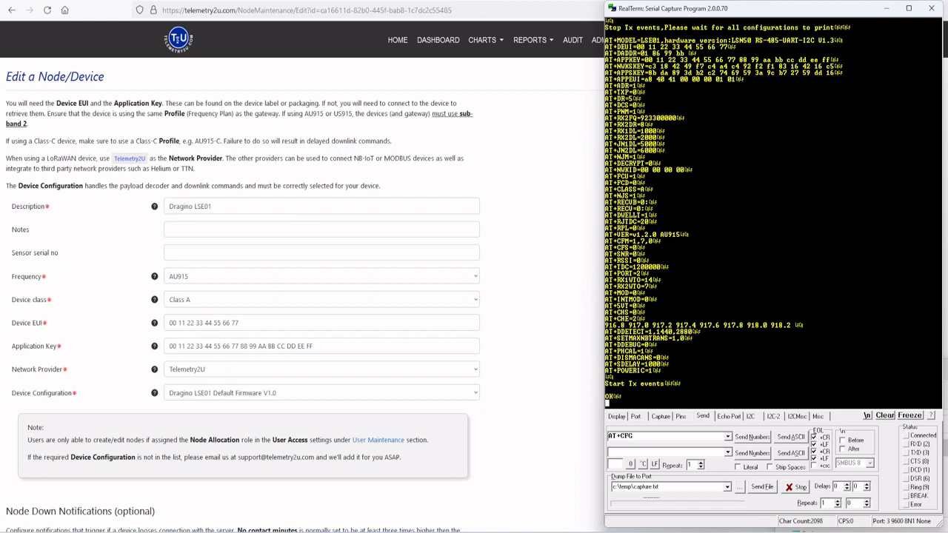
# Step: Send the AT+CFM=1 command to the sensor as ASCII
pyautogui.click(728, 436)
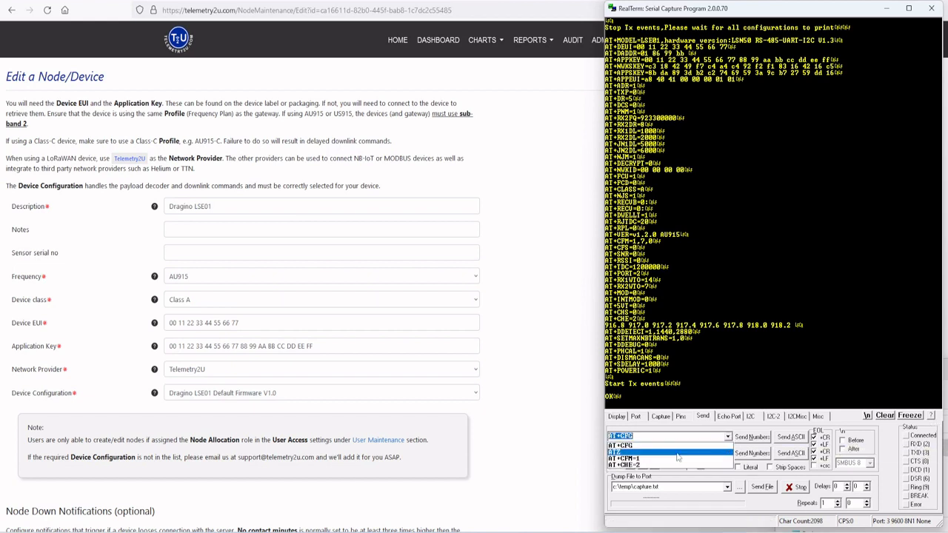
pyautogui.click(678, 458)
pyautogui.click(803, 438)
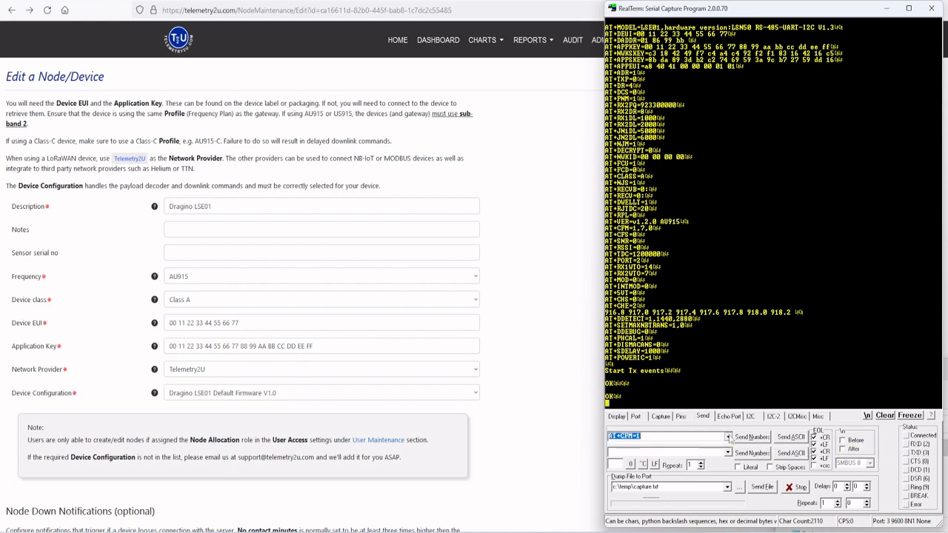
# Step: Send the AT+CHE=2 command to the sensor as ASCII to select sub-band 2
pyautogui.click(728, 437)
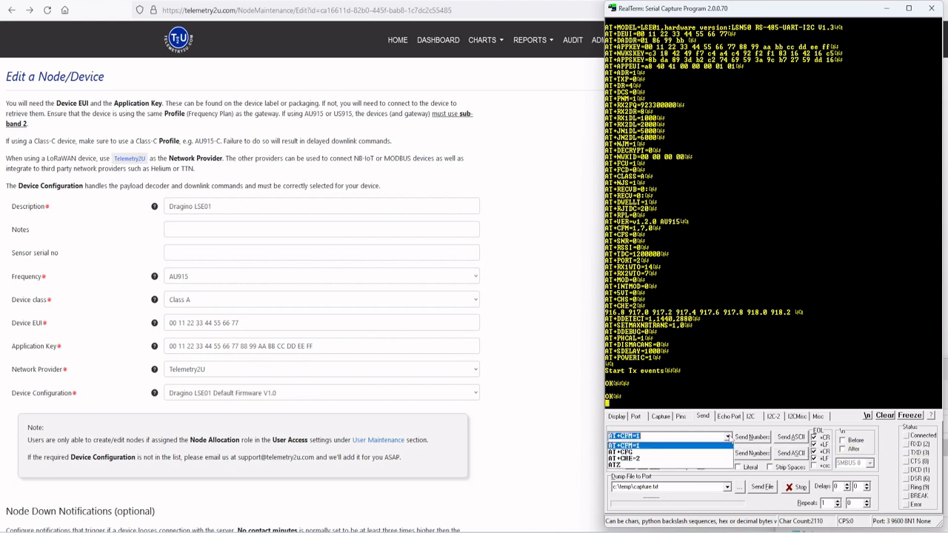
pyautogui.click(685, 460)
pyautogui.click(669, 437)
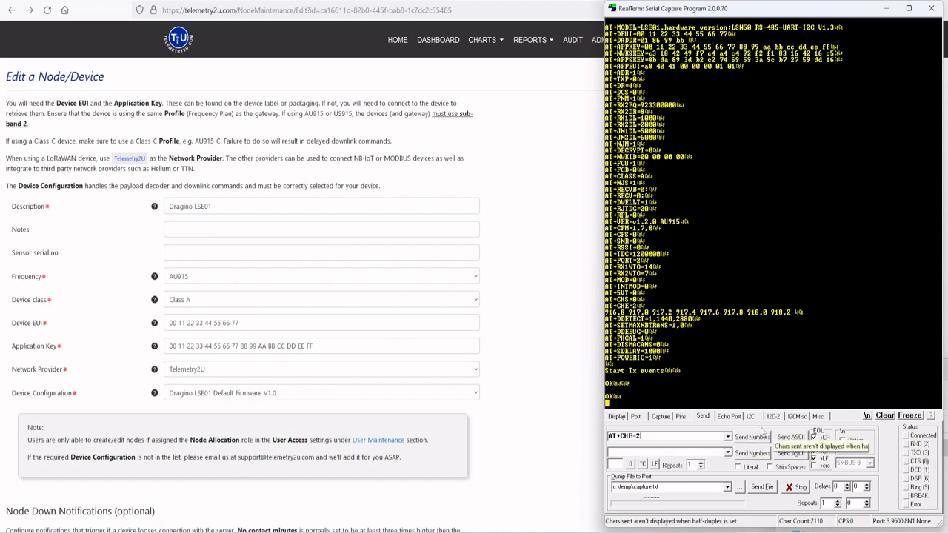
pyautogui.click(790, 436)
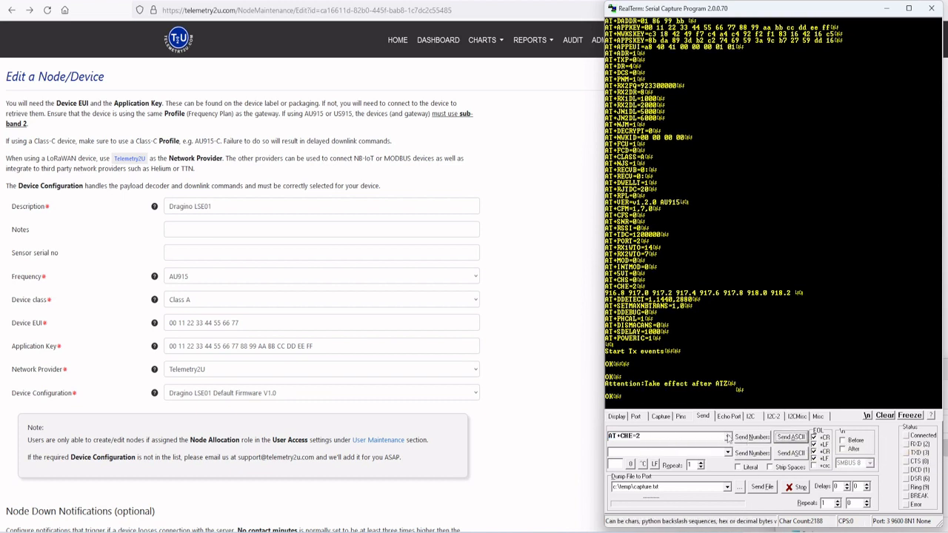
# Step: Send the ATZ command as ASCII to restart the sensor
pyautogui.click(727, 437)
pyautogui.click(630, 466)
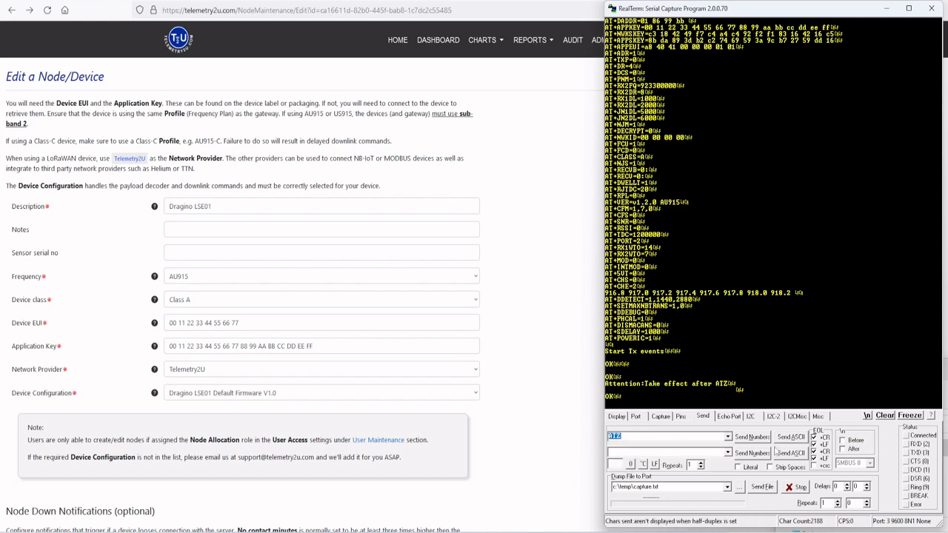
pyautogui.click(790, 438)
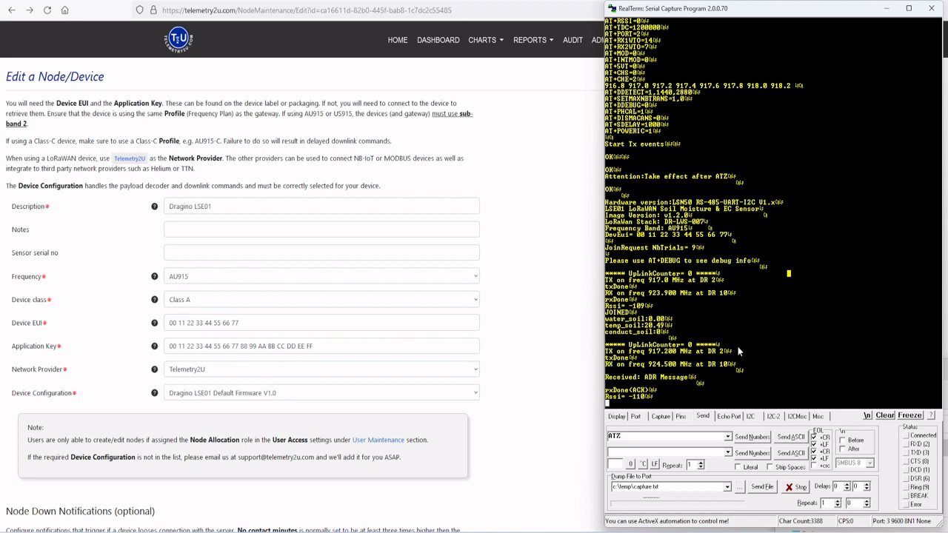
# Step: Switch back to the browser and open the Contact Us section of the Telemetry2U website
pyautogui.click(348, 41)
pyautogui.click(675, 40)
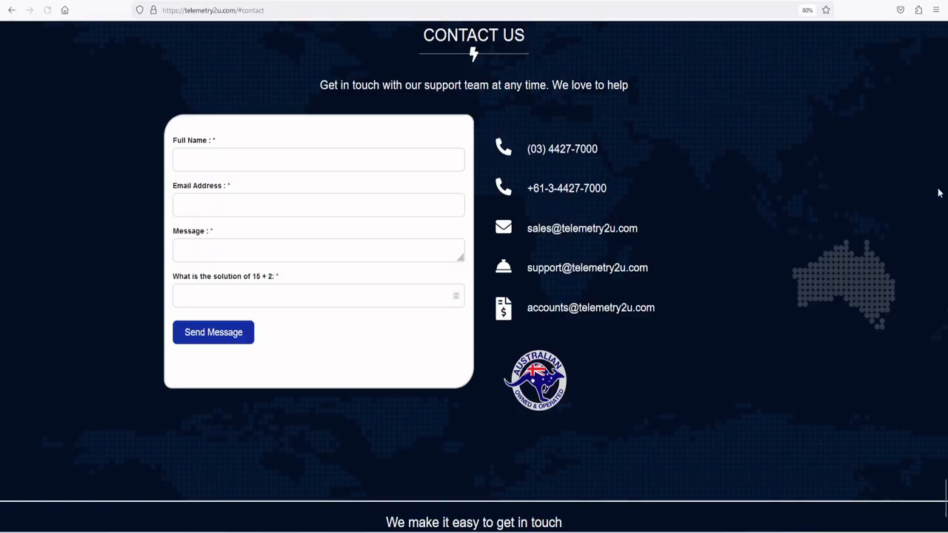